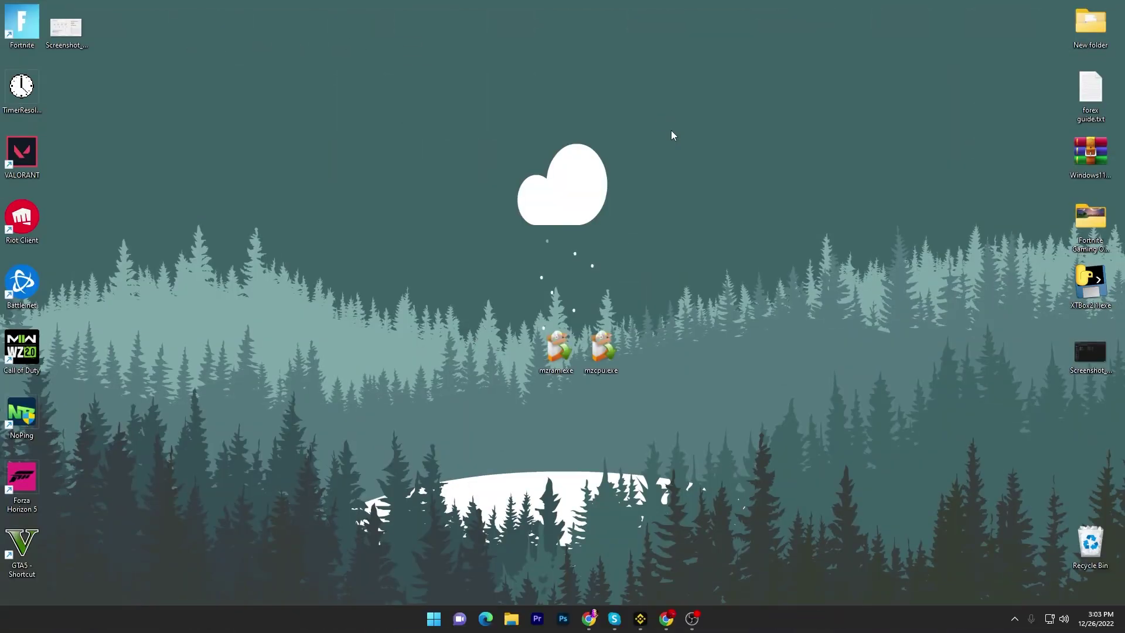
# Select the mzram.exe and mzcpu.exe installers, then restore the UPTO Packs page in Chrome
pyautogui.moveTo(427, 290); pyautogui.dragTo(626, 387)
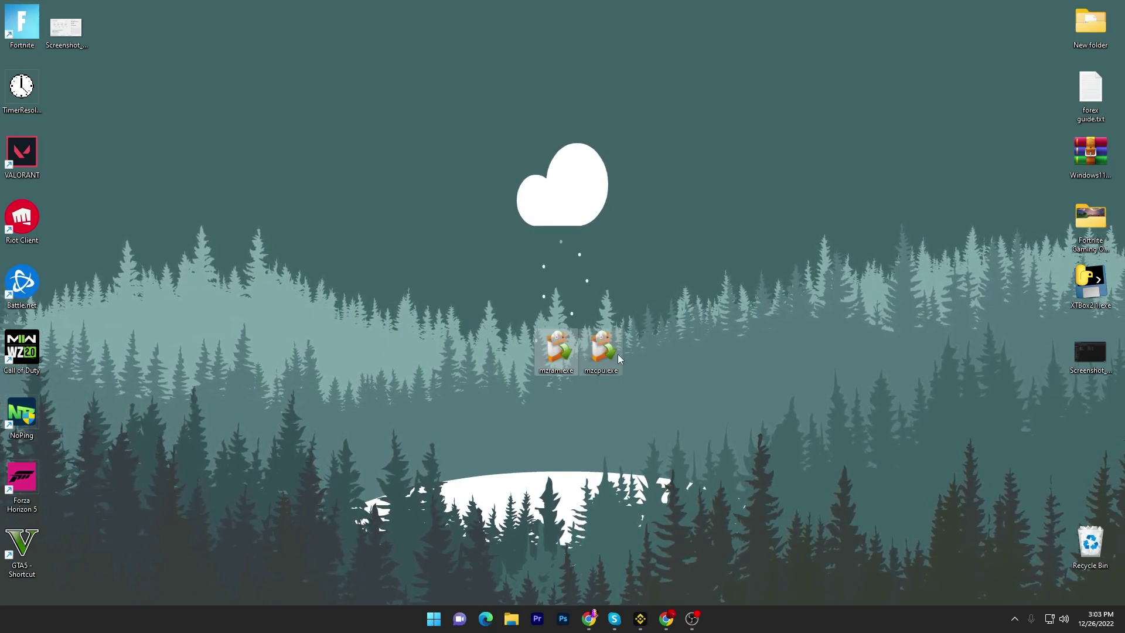
pyautogui.click(666, 618)
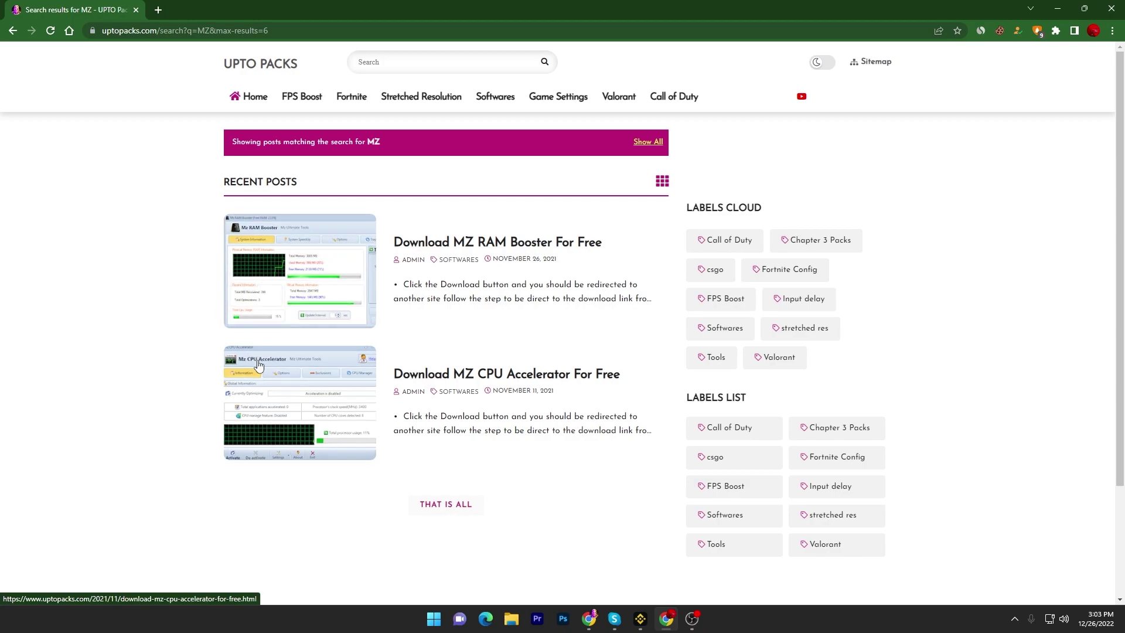
# Open the MZ RAM Booster download post in a new tab and scroll through it
pyautogui.middleClick(289, 380)
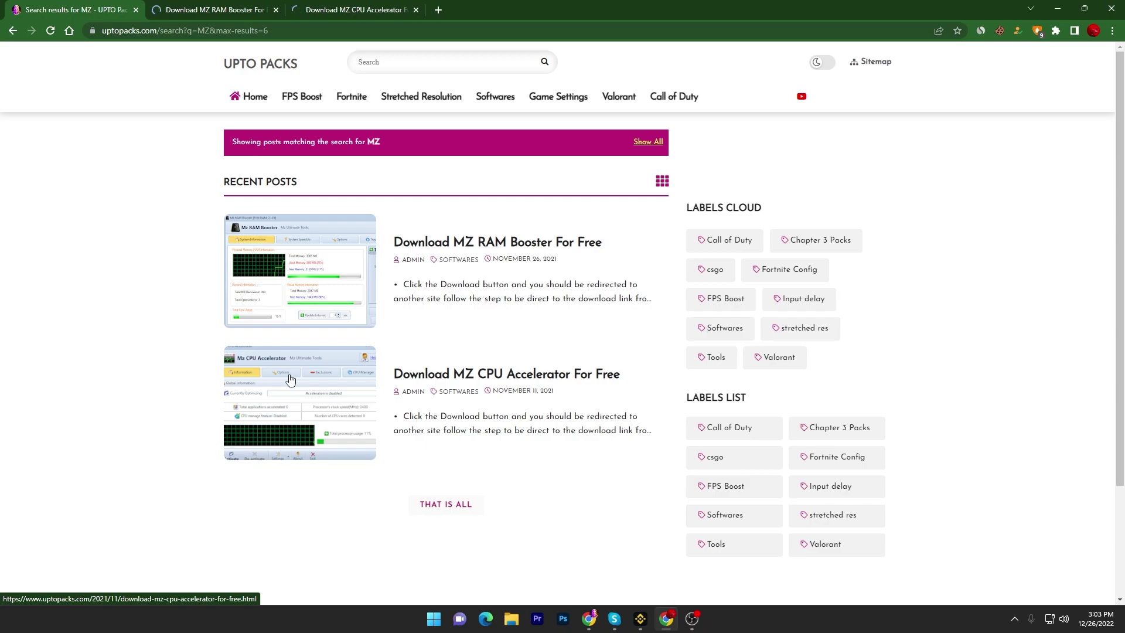
pyautogui.hotkey('ctrl', 'Tab')
pyautogui.scroll(-5, 432, 381)
pyautogui.scroll(-3, 424, 426)
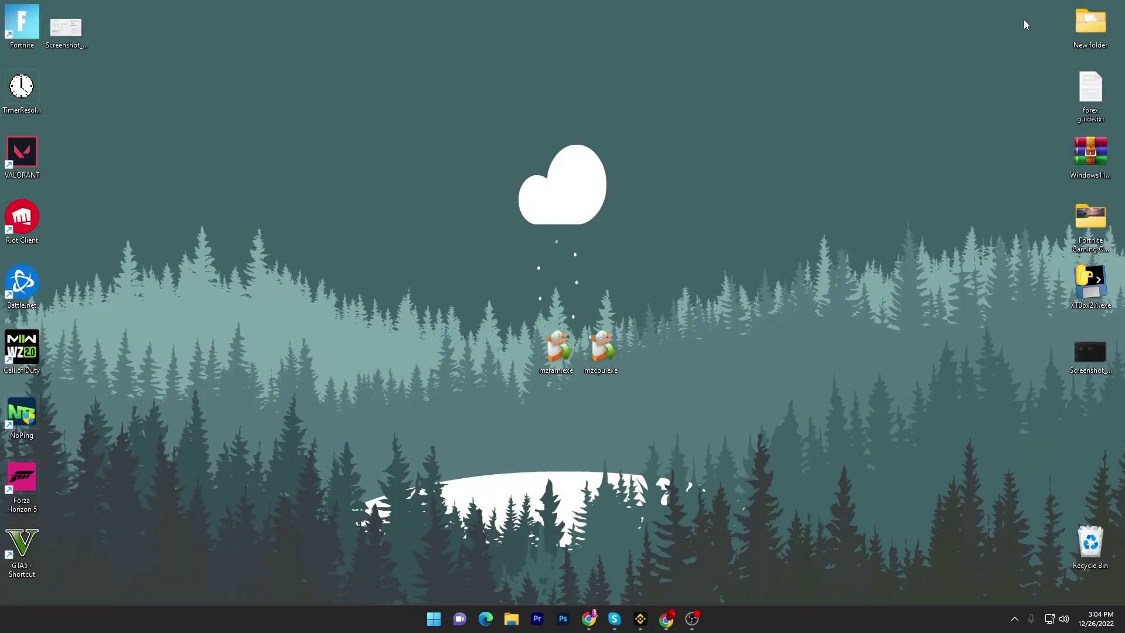
# Hide the browser and move the mzram and mzcpu installers to the desktop's upper left
pyautogui.click(559, 364)
pyautogui.moveTo(560, 365); pyautogui.dragTo(382, 170)
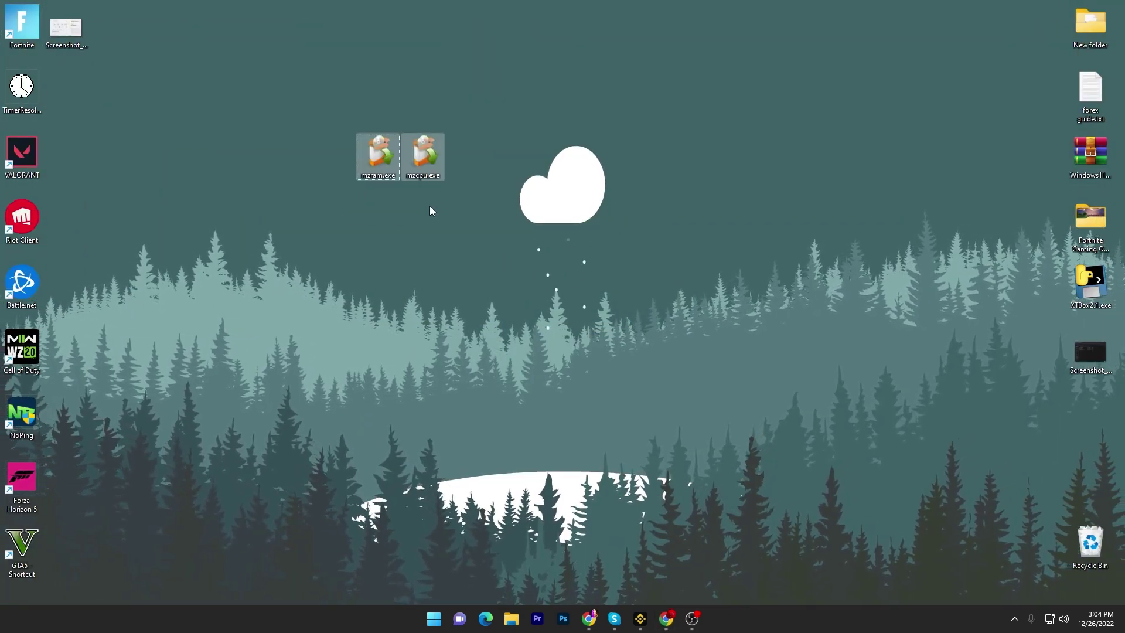
pyautogui.click(431, 274)
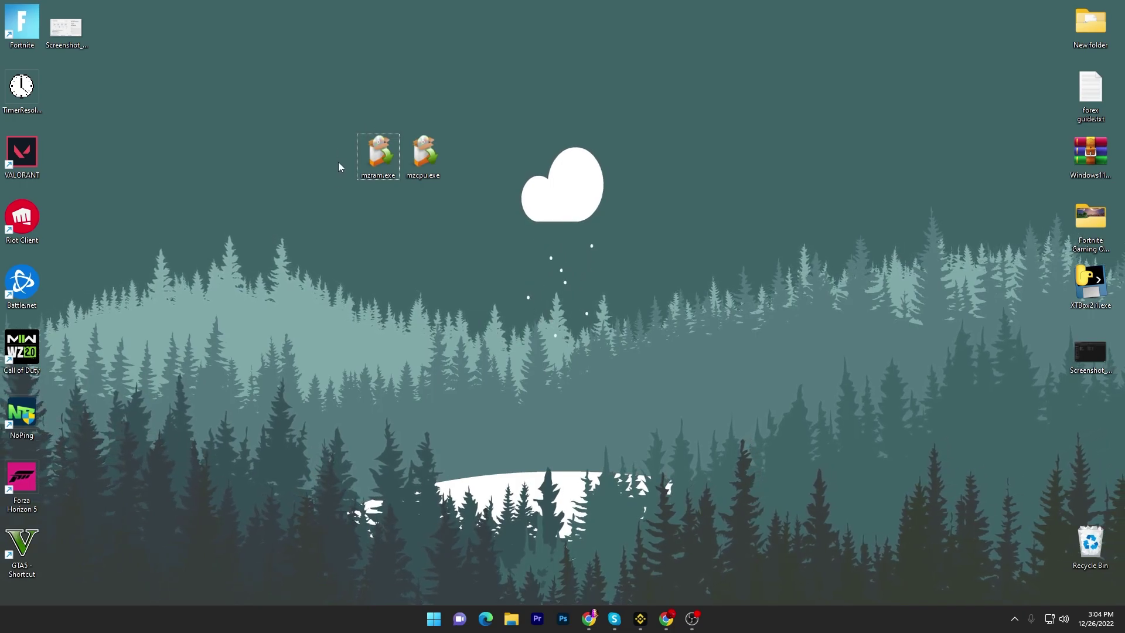
# Install Mz RAM Booster from mzram.exe with default folder and a desktop icon, then launch it
pyautogui.doubleClick(378, 153)
pyautogui.click(575, 335)
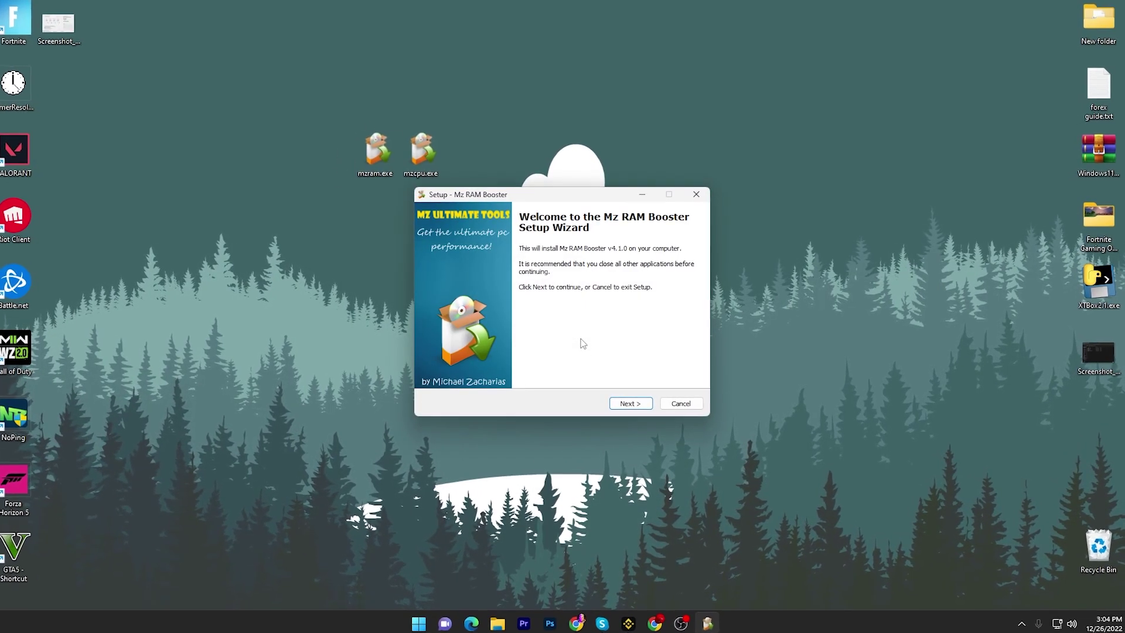
pyautogui.click(631, 402)
pyautogui.click(630, 402)
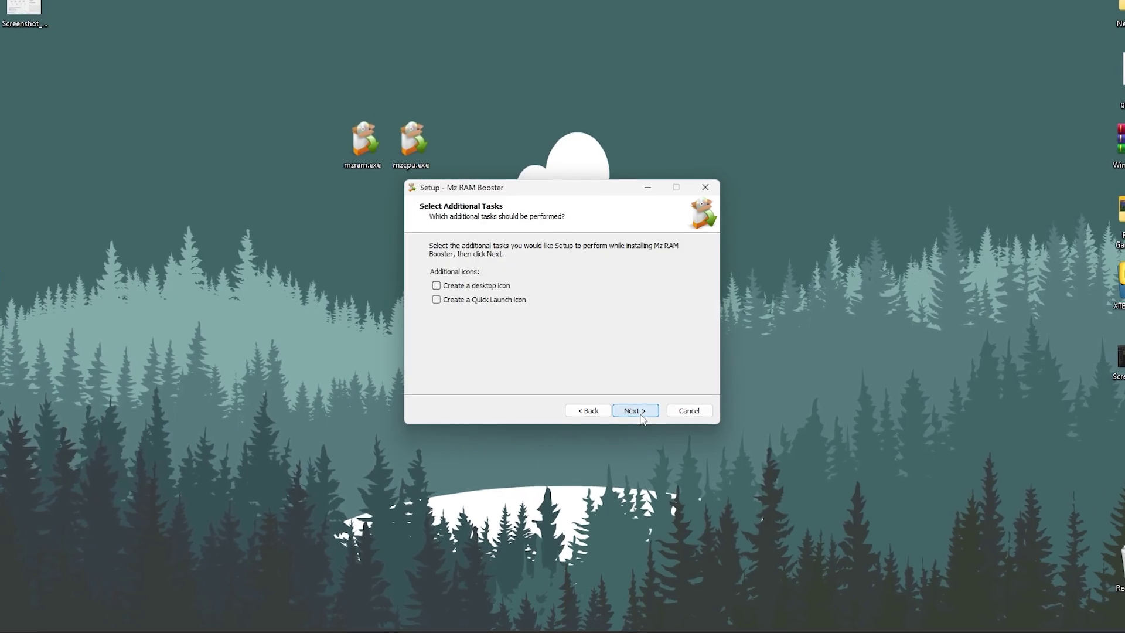
pyautogui.click(634, 409)
pyautogui.click(588, 409)
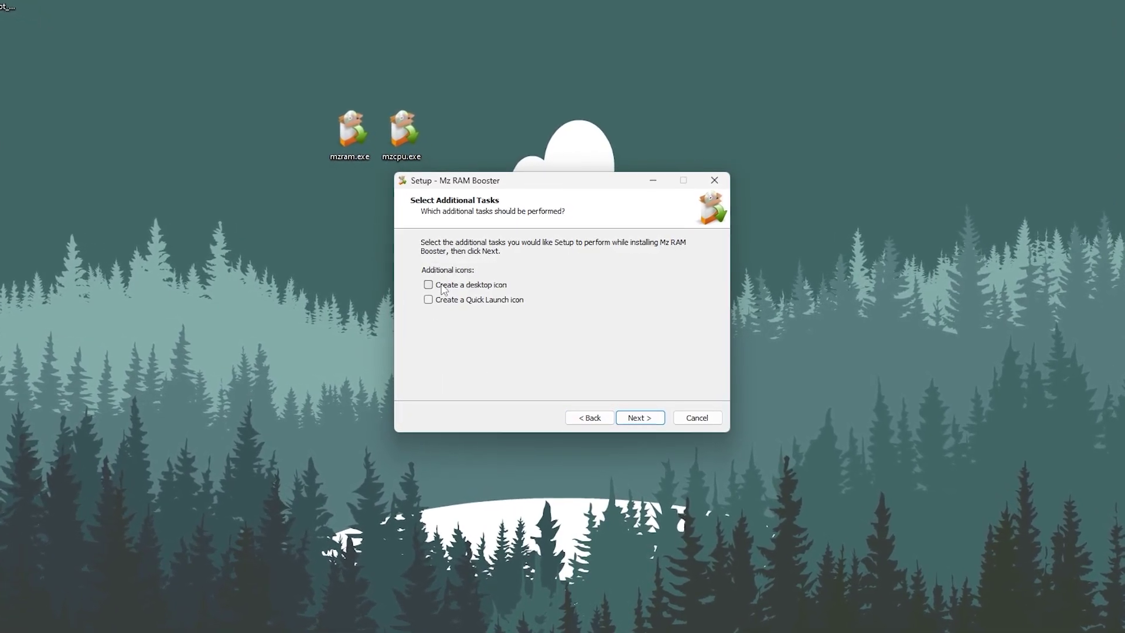
pyautogui.click(433, 285)
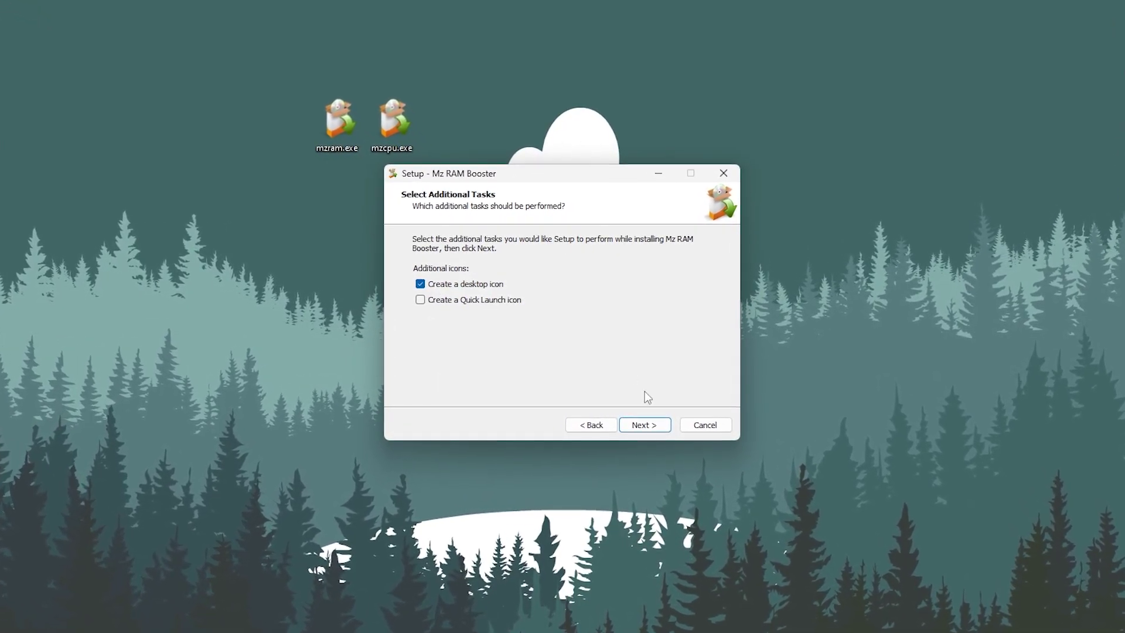
pyautogui.click(644, 422)
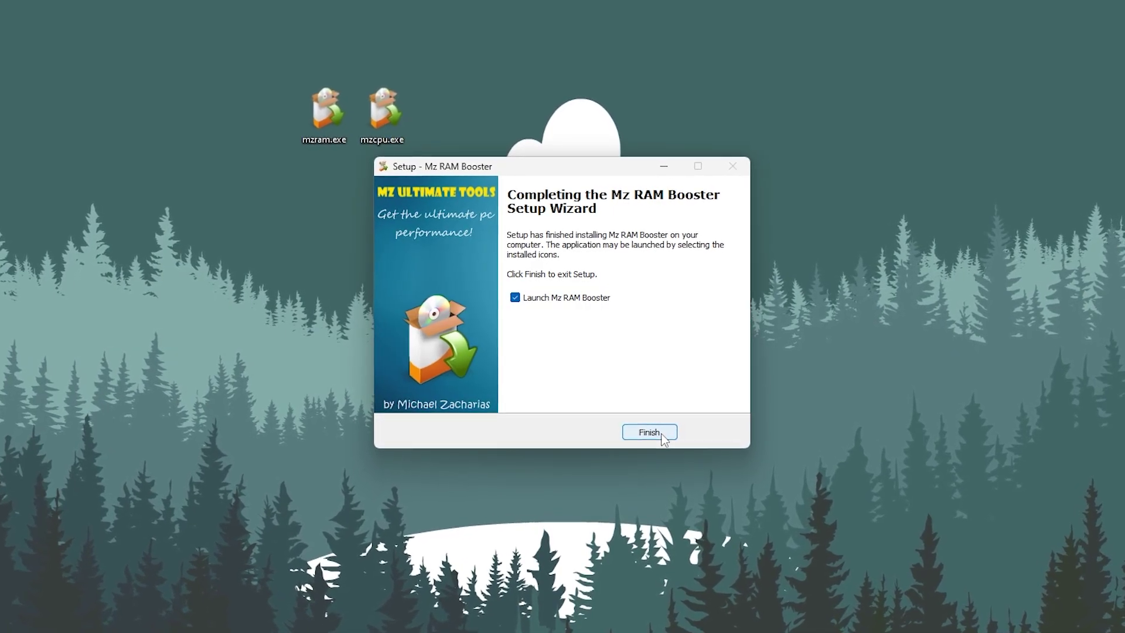
pyautogui.click(664, 439)
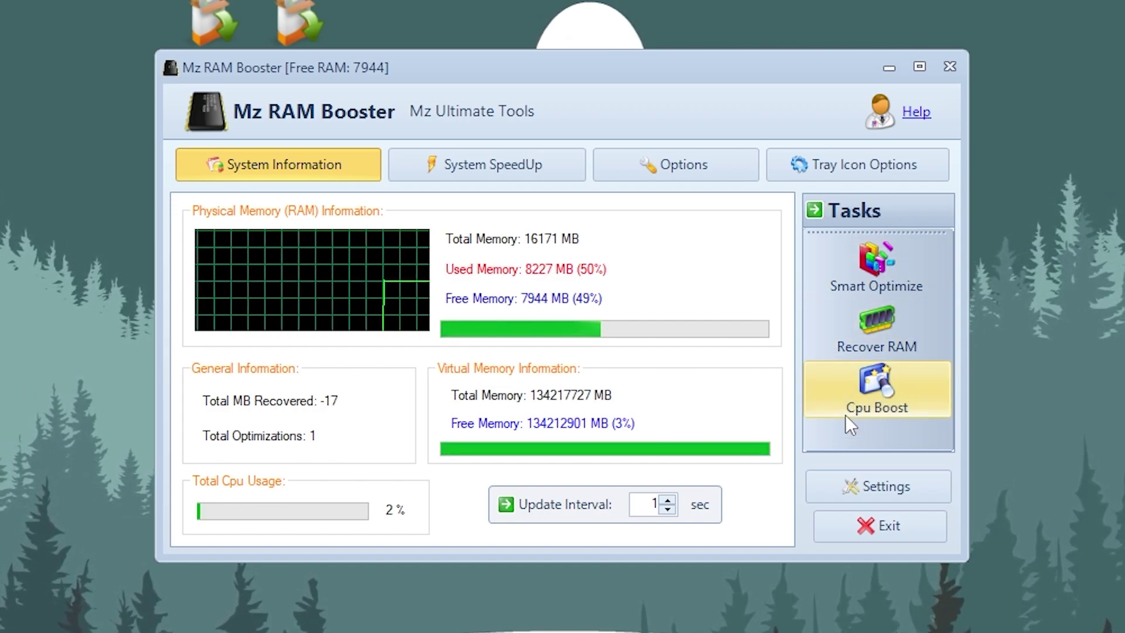
# Run Smart Optimize, Recover RAM and Cpu Boost from Mz RAM Booster's Tasks panel
pyautogui.click(859, 278)
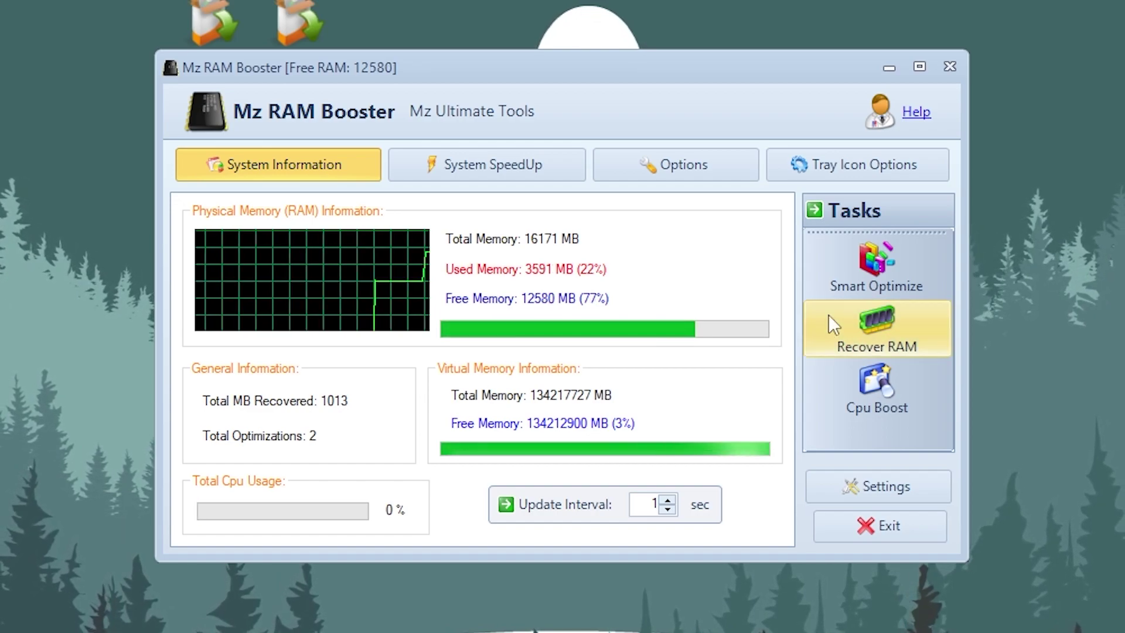
pyautogui.click(854, 324)
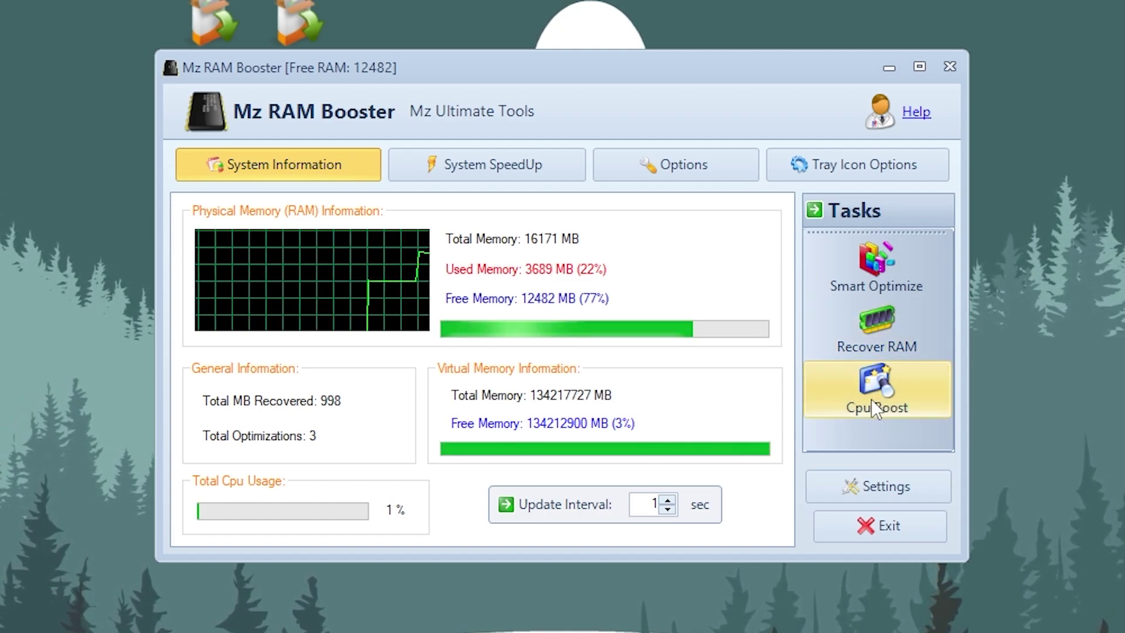
pyautogui.click(886, 409)
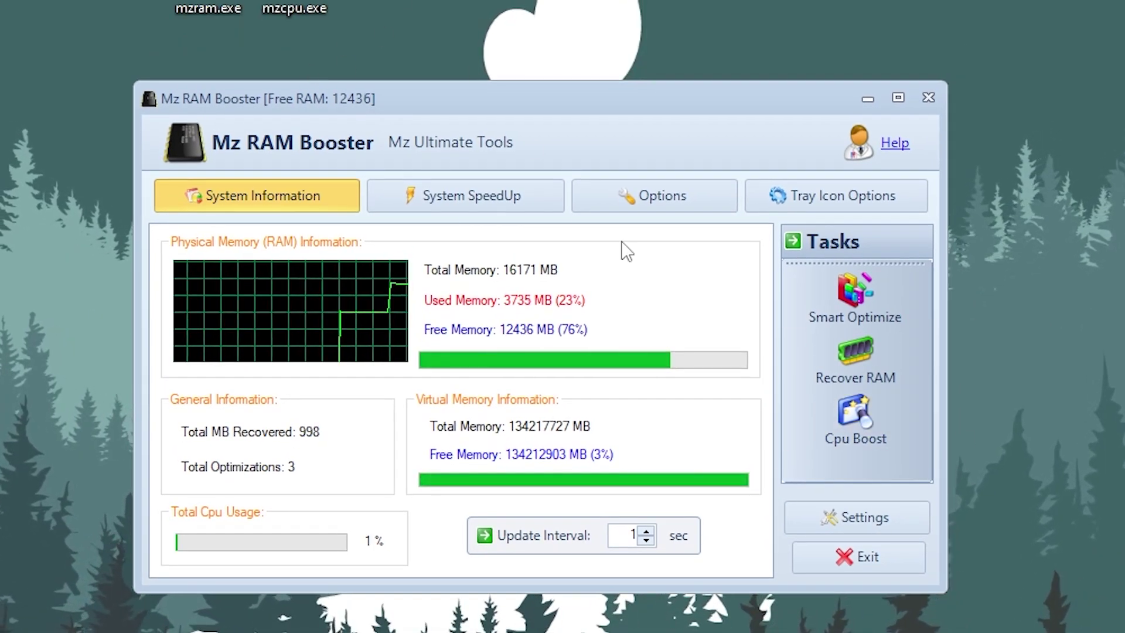
# Try applying the System SpeedUp tweaks and dismiss the administrator privilege error
pyautogui.click(447, 194)
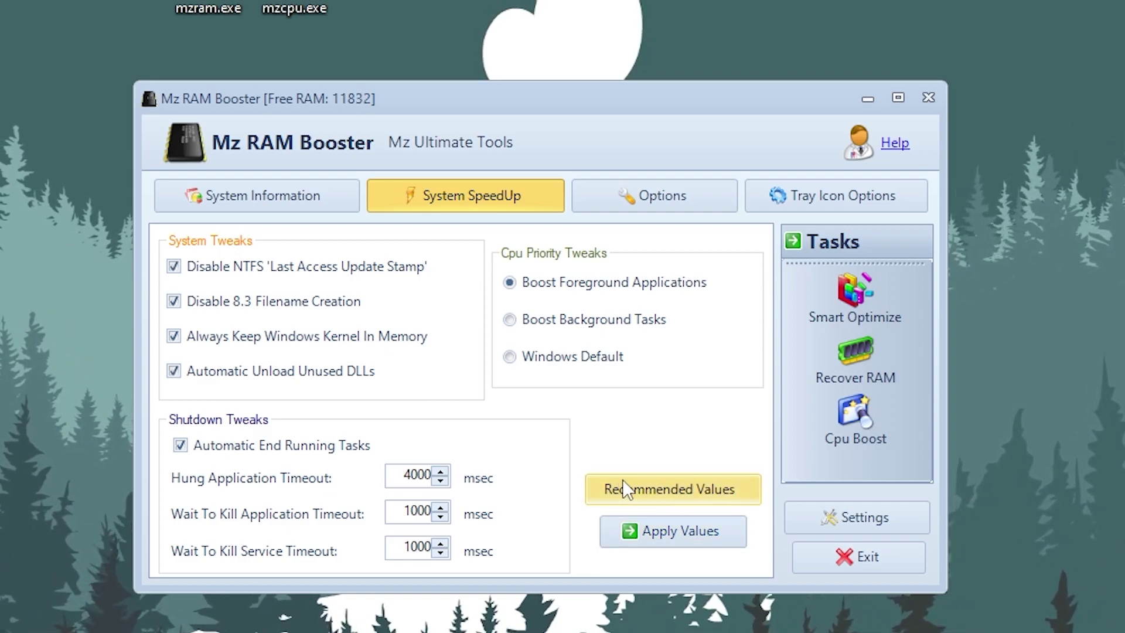
pyautogui.click(674, 536)
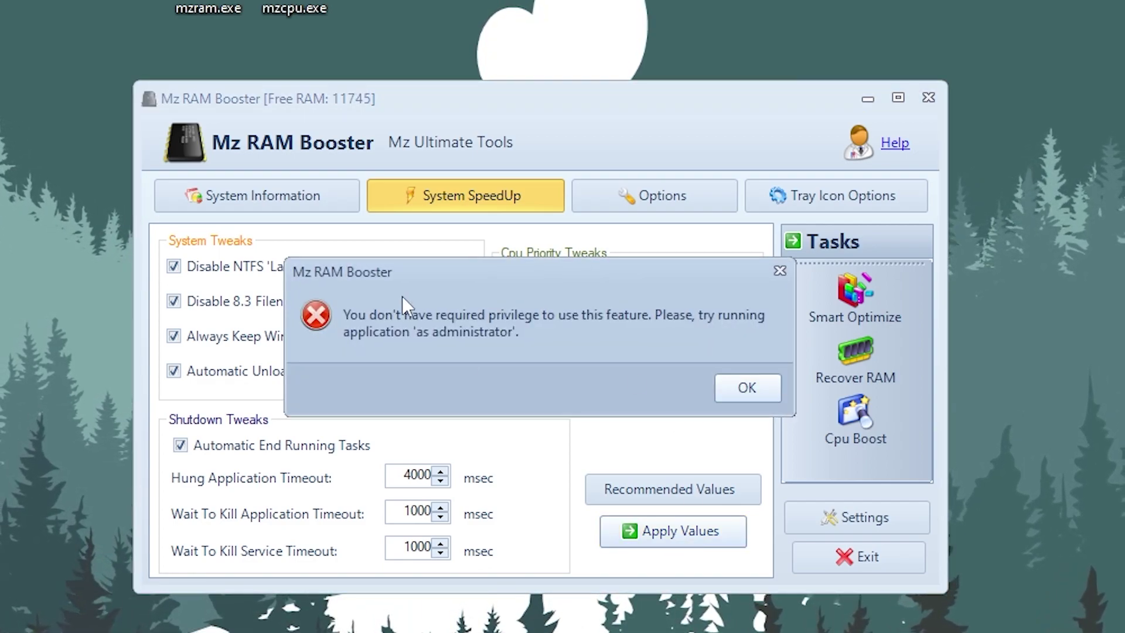
pyautogui.click(749, 387)
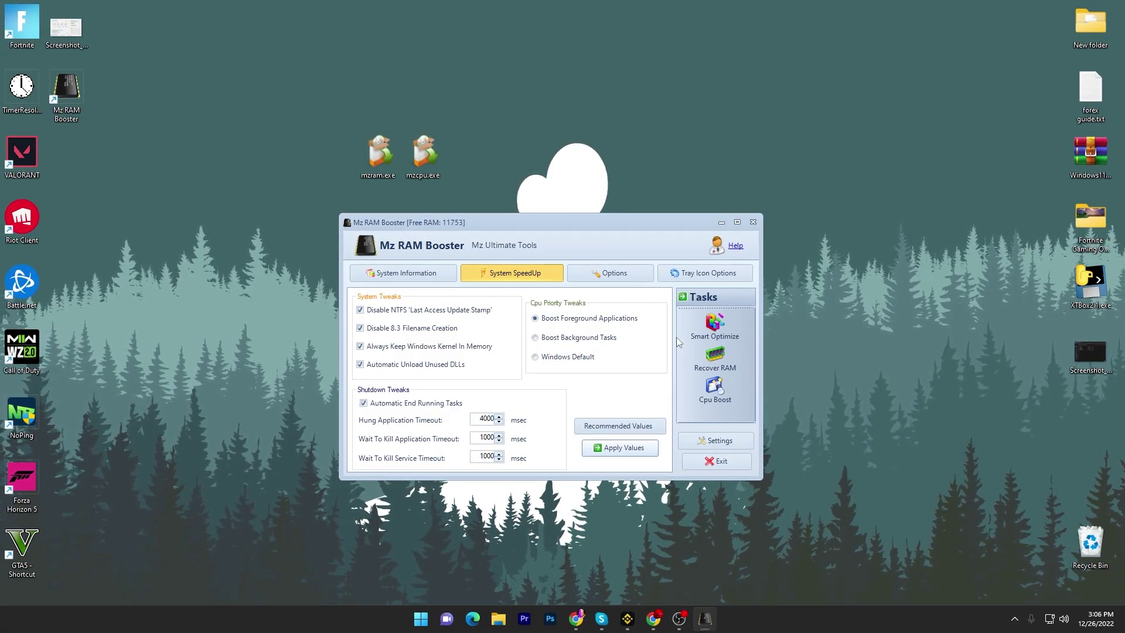
# Close Mz RAM Booster and run its desktop shortcut as administrator
pyautogui.click(753, 223)
pyautogui.click(378, 154)
pyautogui.rightClick(381, 148)
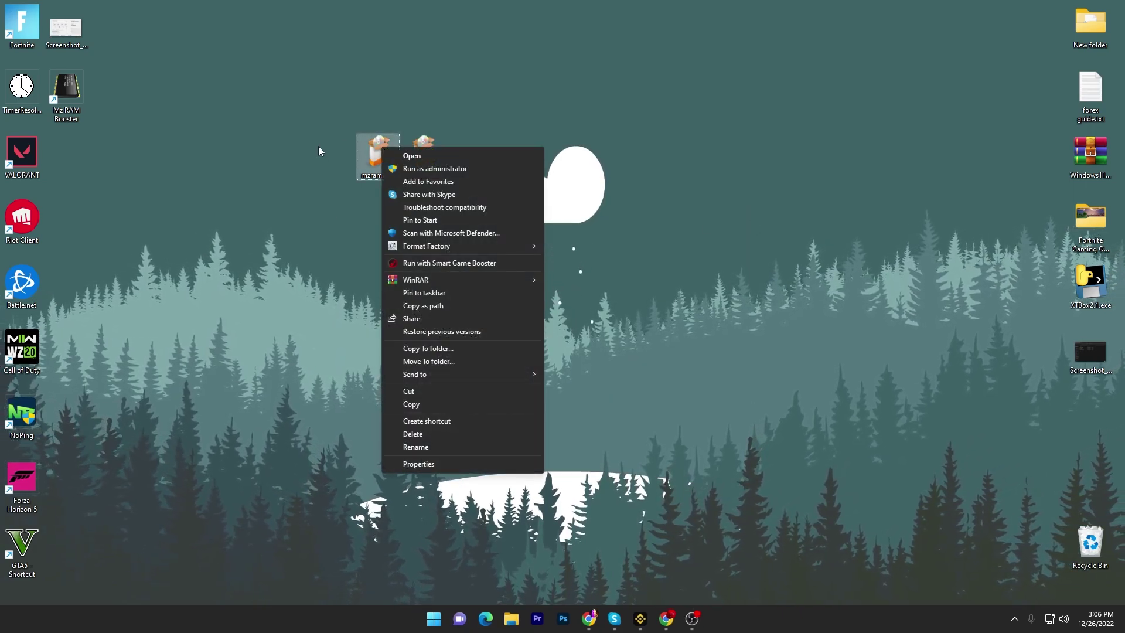
pyautogui.click(61, 94)
pyautogui.rightClick(61, 94)
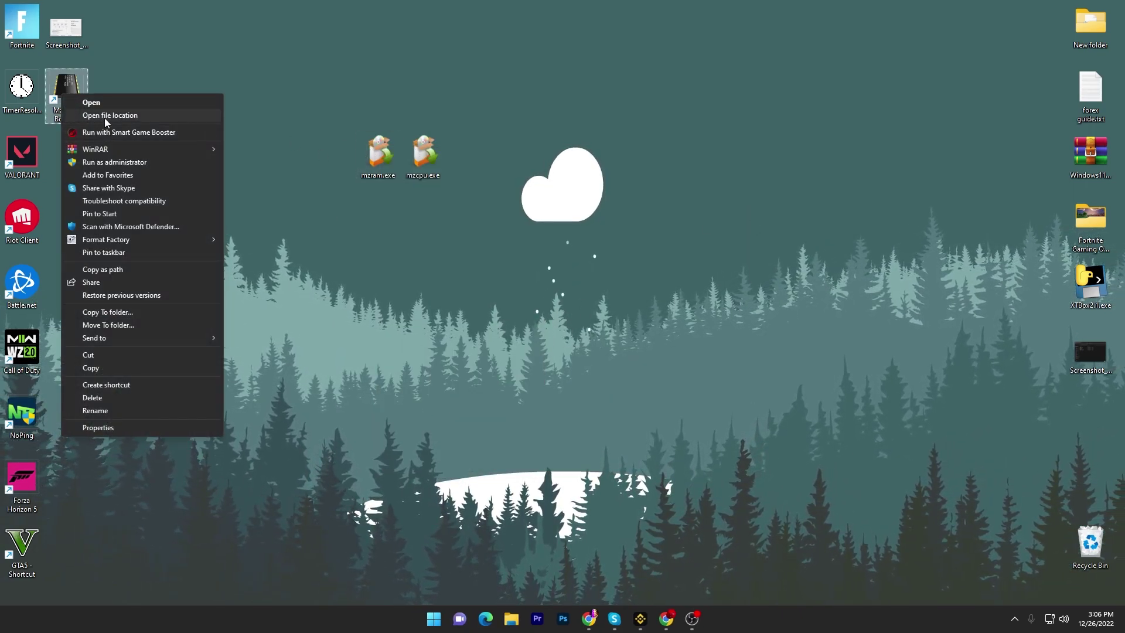
pyautogui.click(94, 162)
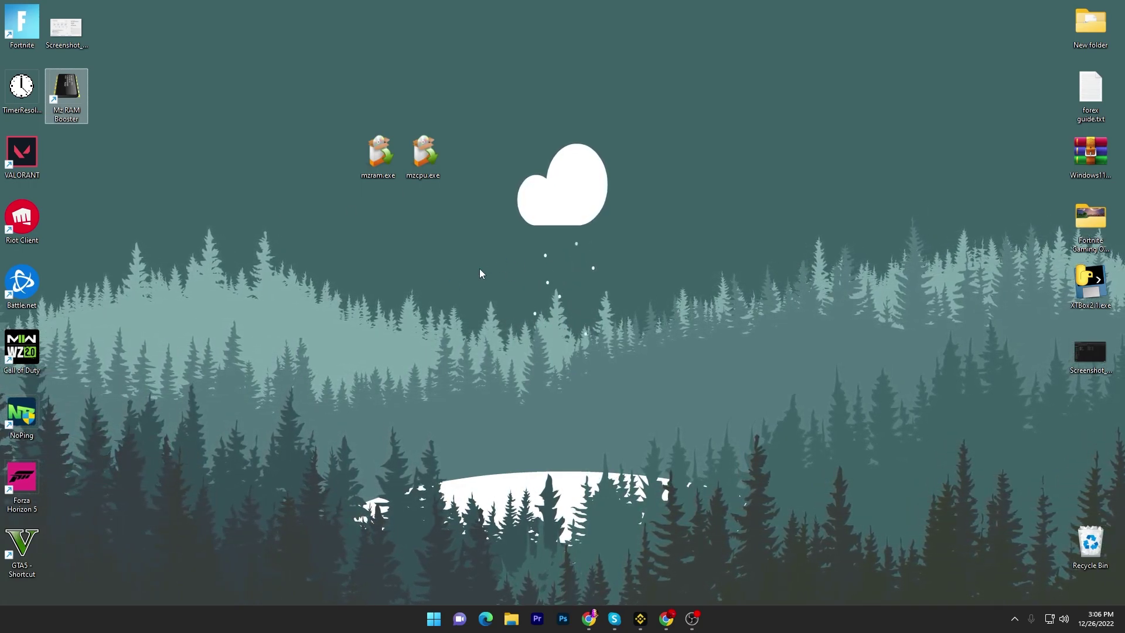
# Install Mz CPU Accelerator from mzcpu.exe in English with default settings and launch it
pyautogui.moveTo(423, 153); pyautogui.dragTo(613, 199)
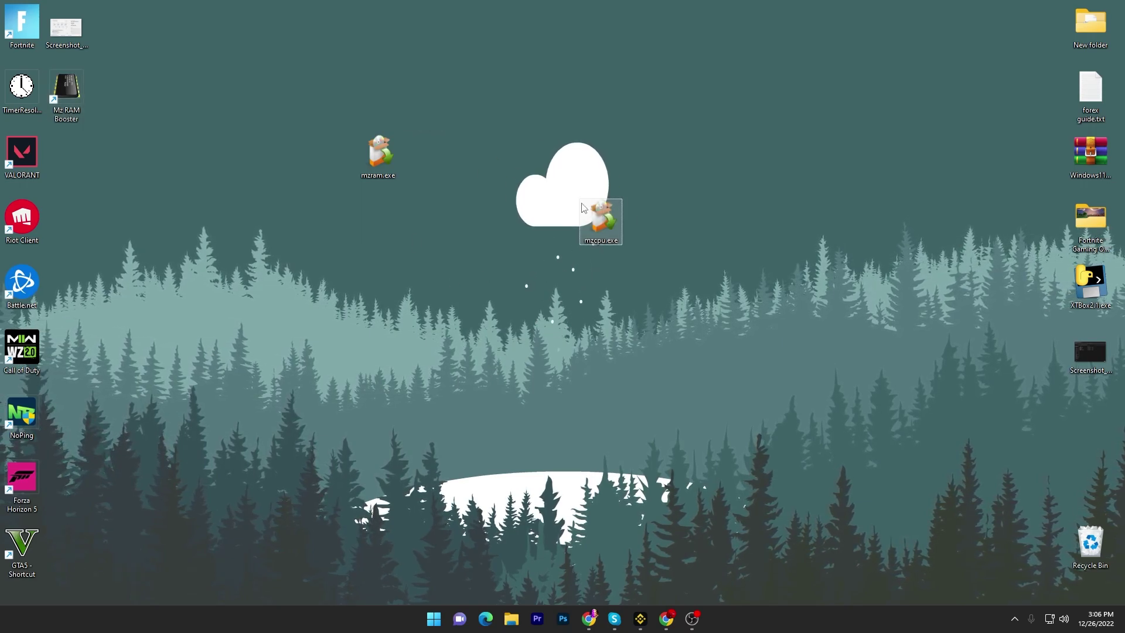
pyautogui.doubleClick(604, 217)
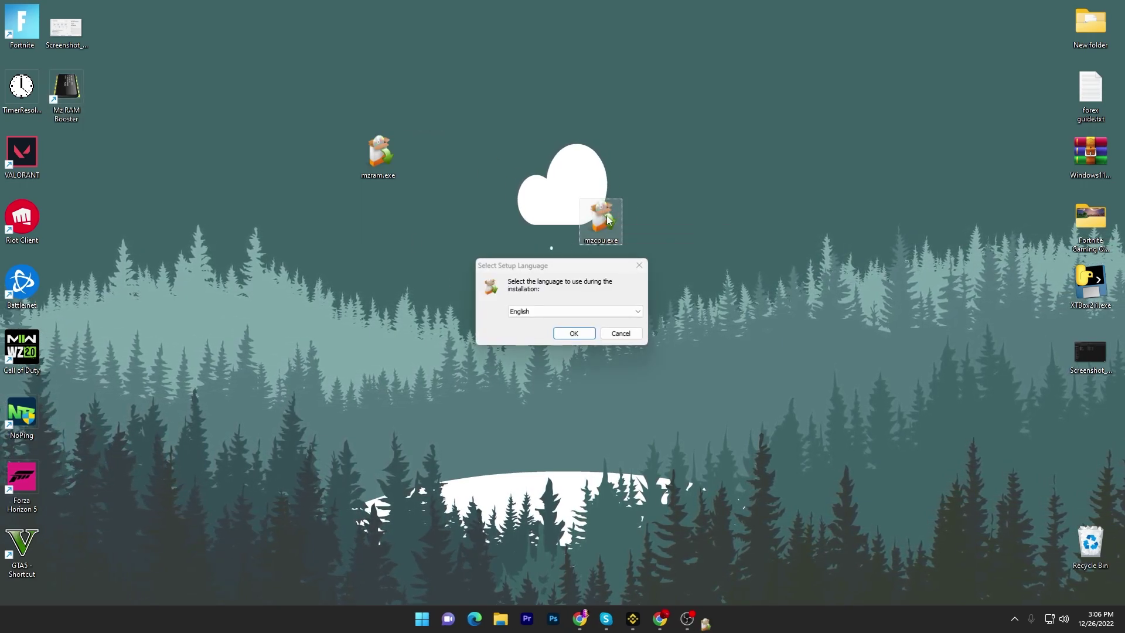
pyautogui.click(571, 334)
pyautogui.click(629, 402)
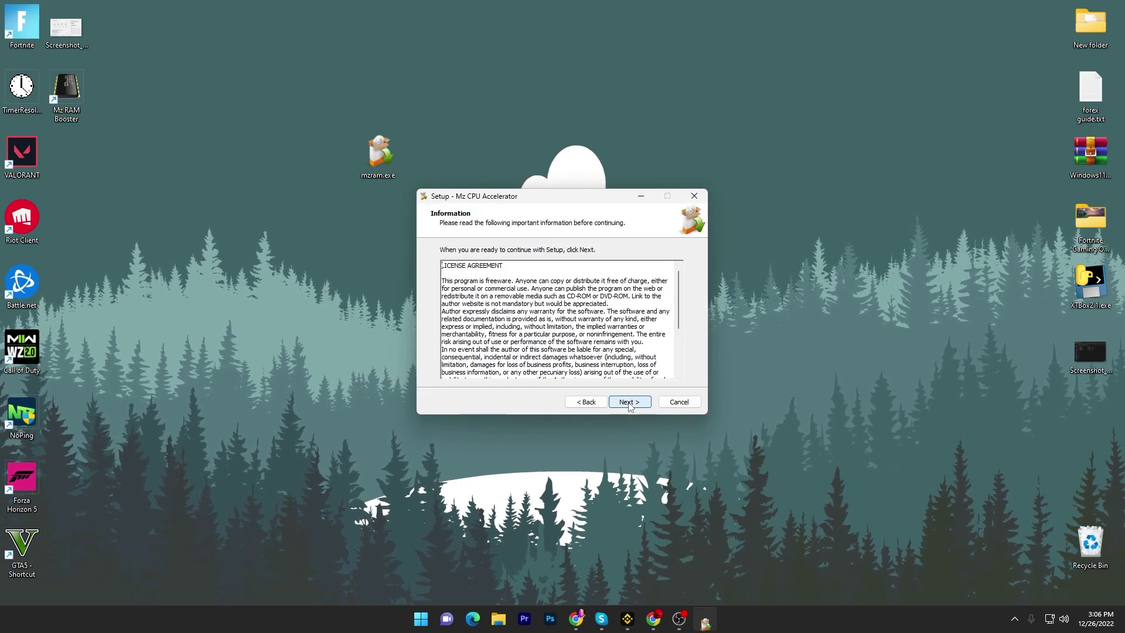
pyautogui.click(629, 402)
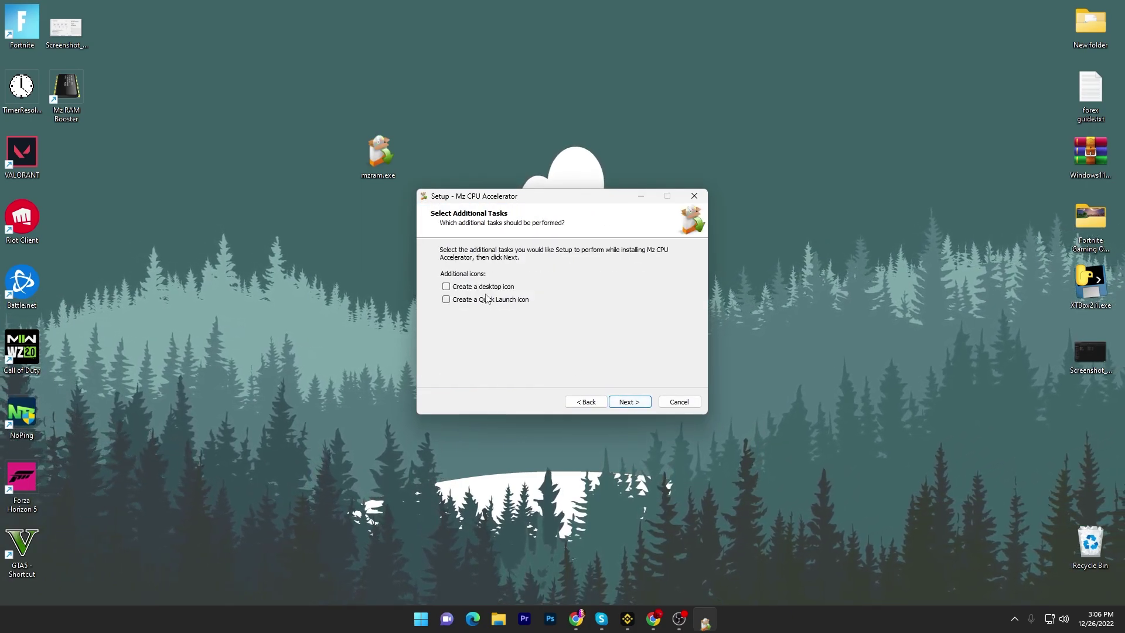
pyautogui.click(647, 404)
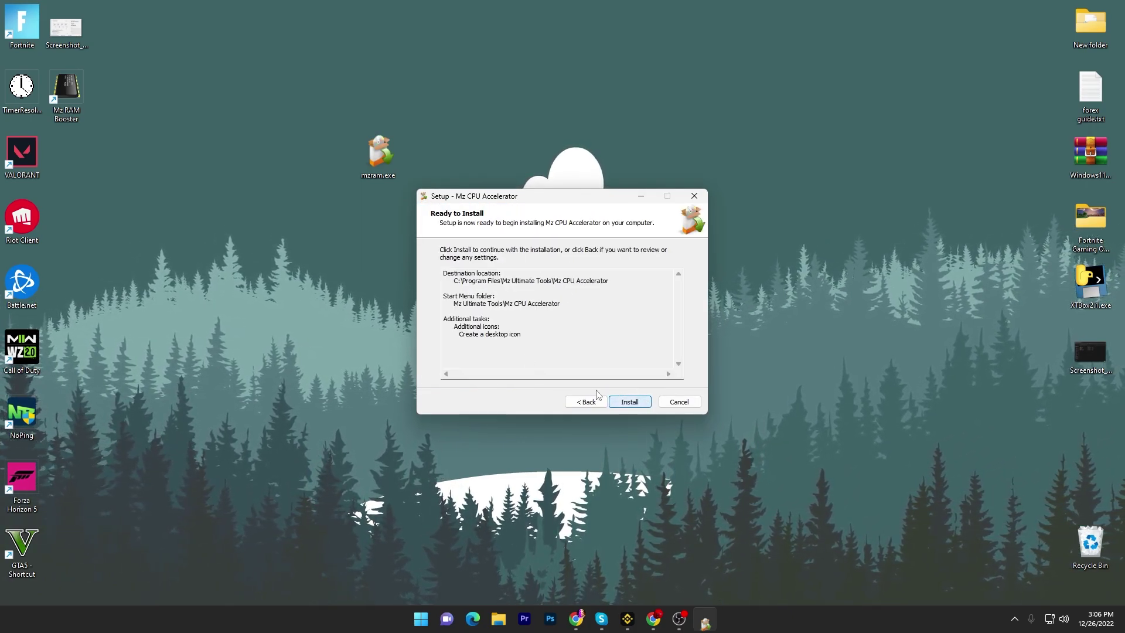
pyautogui.click(630, 402)
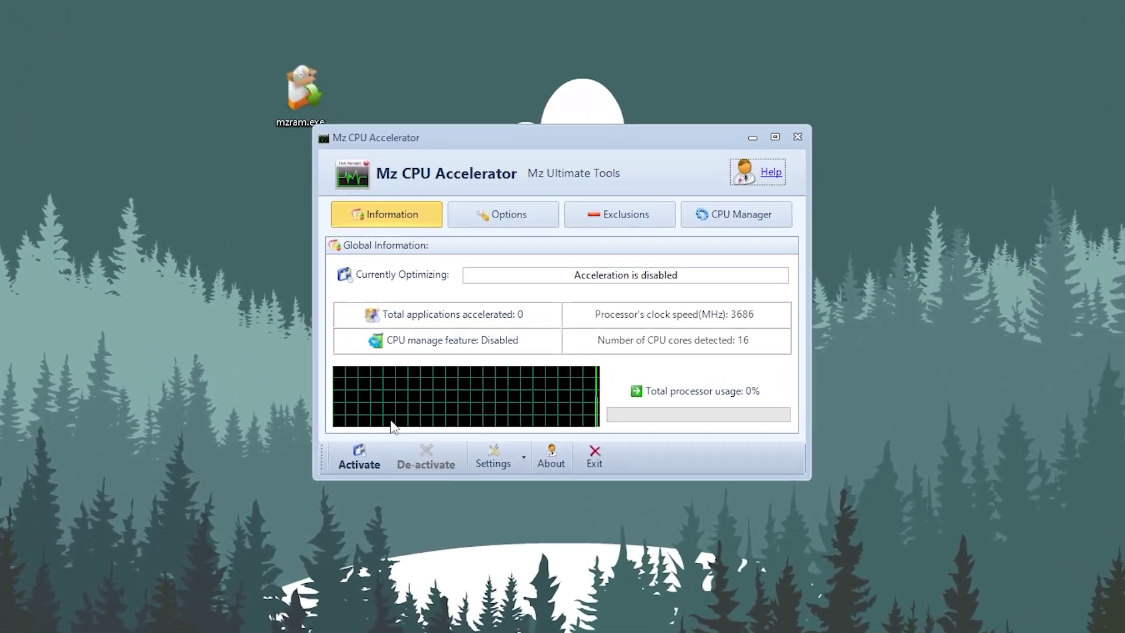
# Activate CPU acceleration, review the Options tab, then minimize Mz CPU Accelerator
pyautogui.click(368, 451)
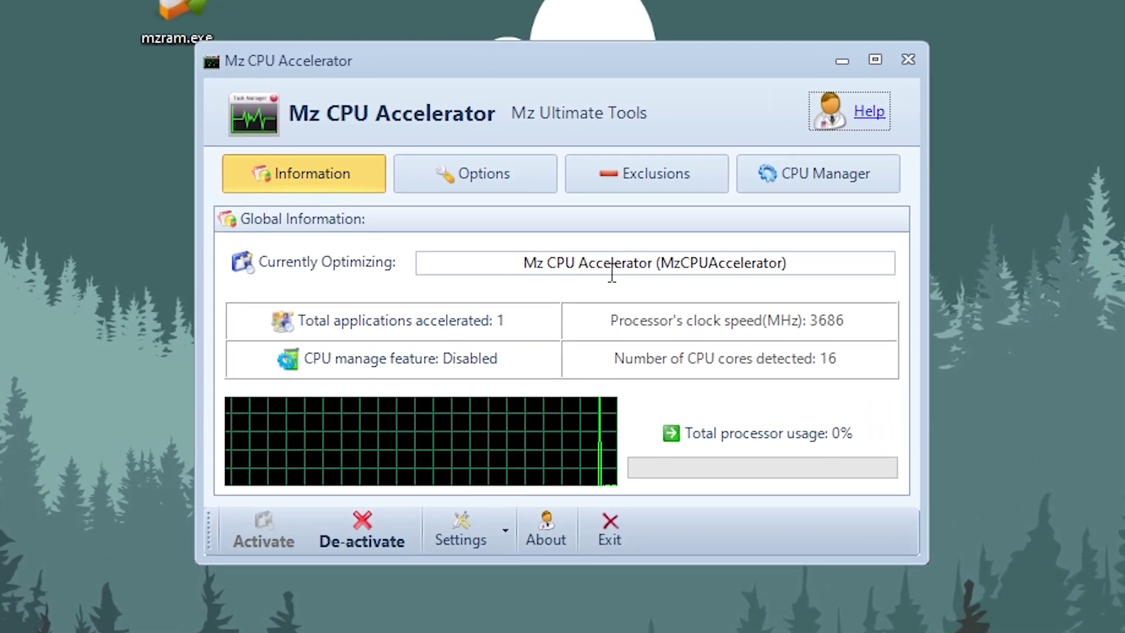
pyautogui.click(446, 172)
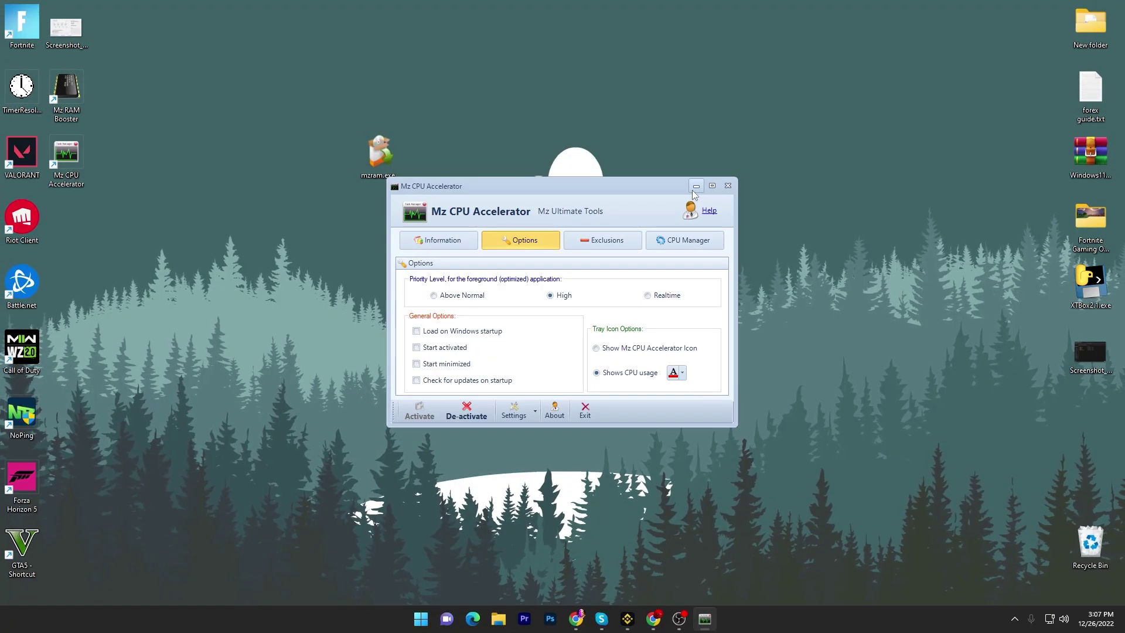
pyautogui.click(696, 238)
# Close Mz CPU Accelerator and exit Mz RAM Booster from the system tray
pyautogui.click(705, 619)
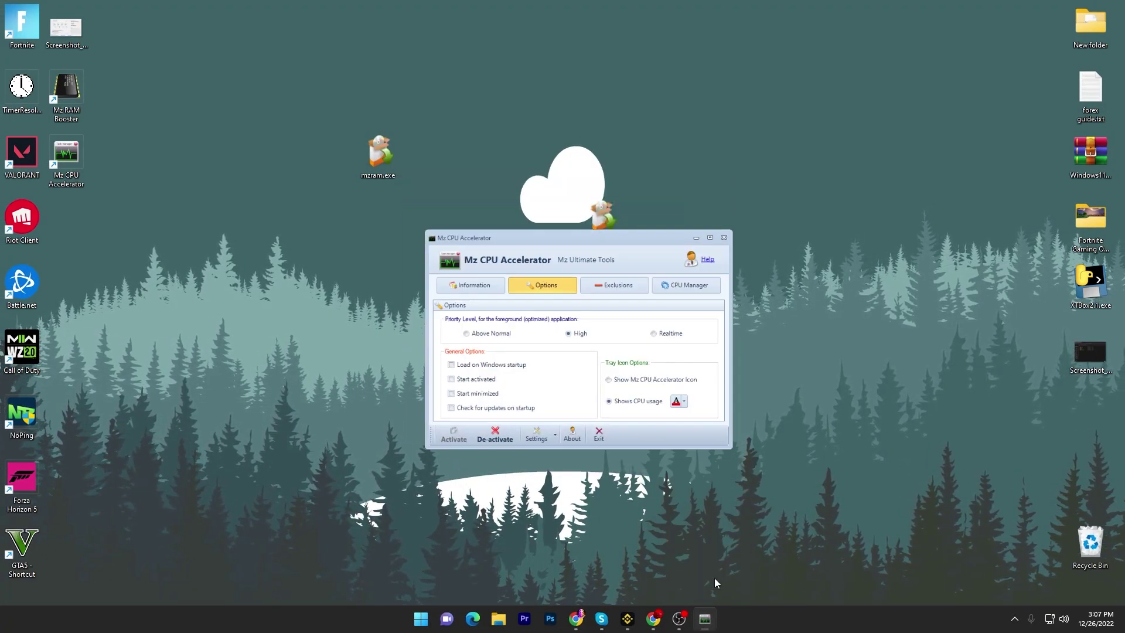
pyautogui.click(724, 237)
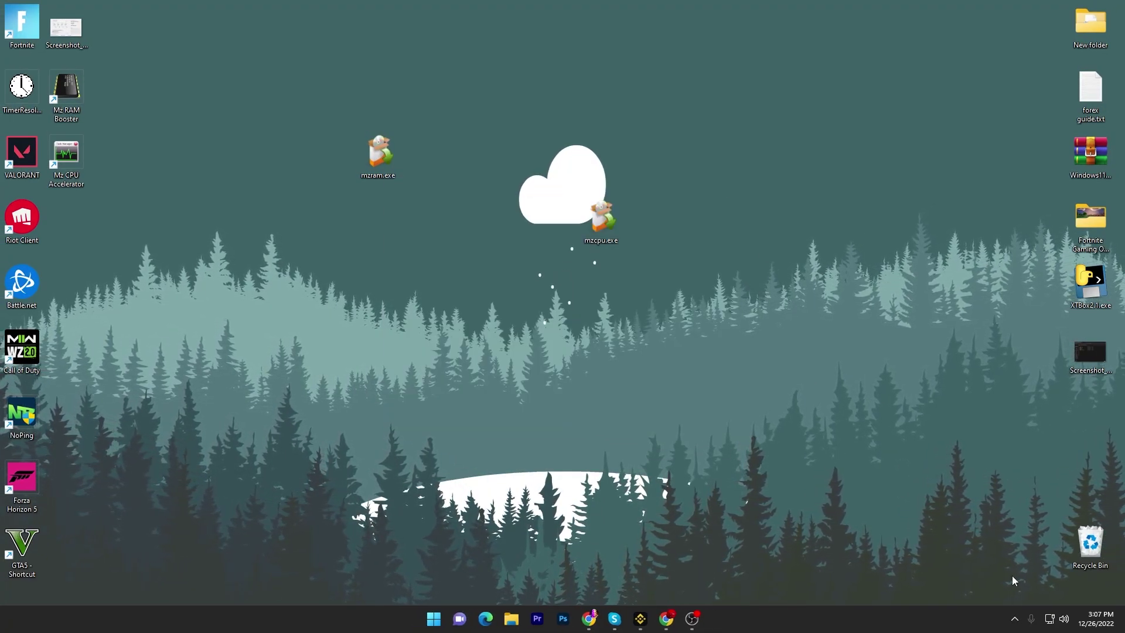
pyautogui.click(1016, 620)
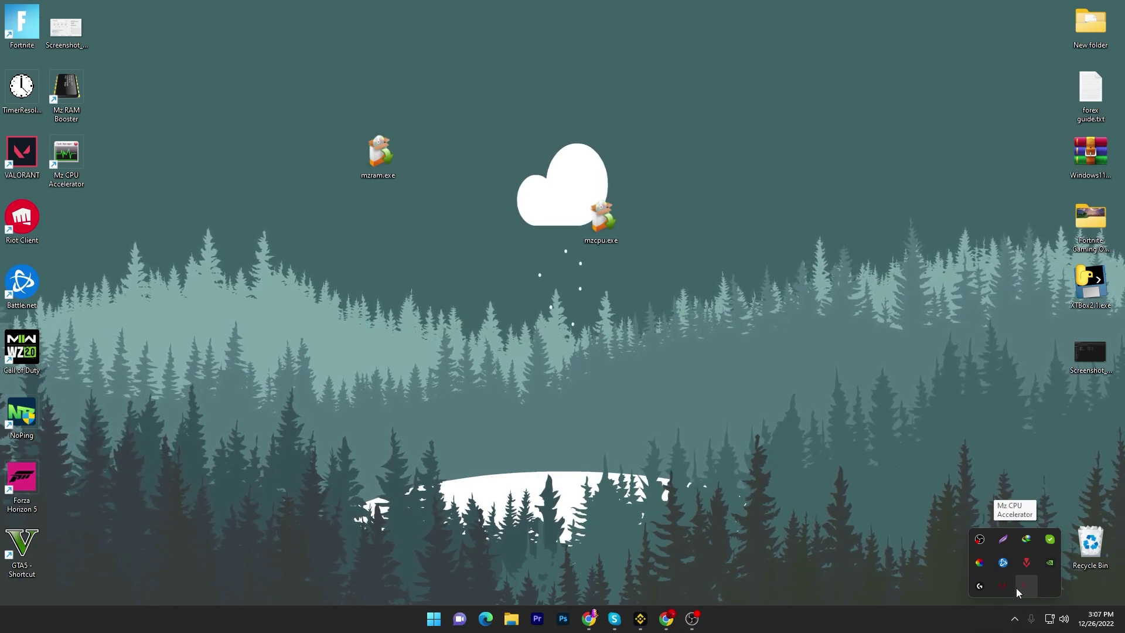
pyautogui.click(1001, 586)
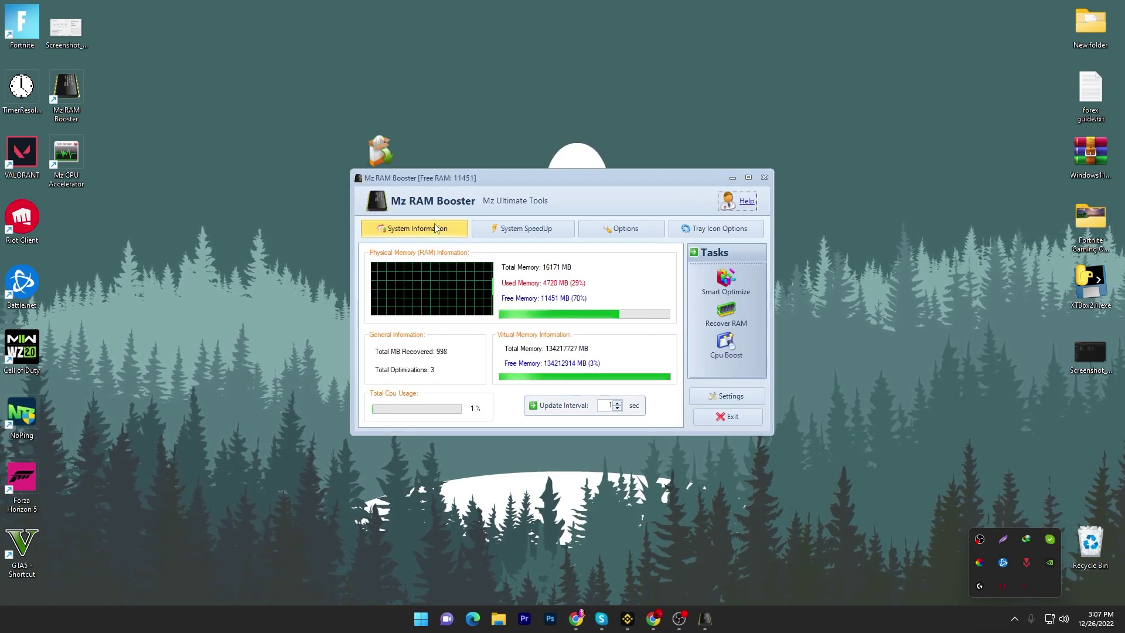
pyautogui.rightClick(1001, 586)
pyautogui.click(944, 574)
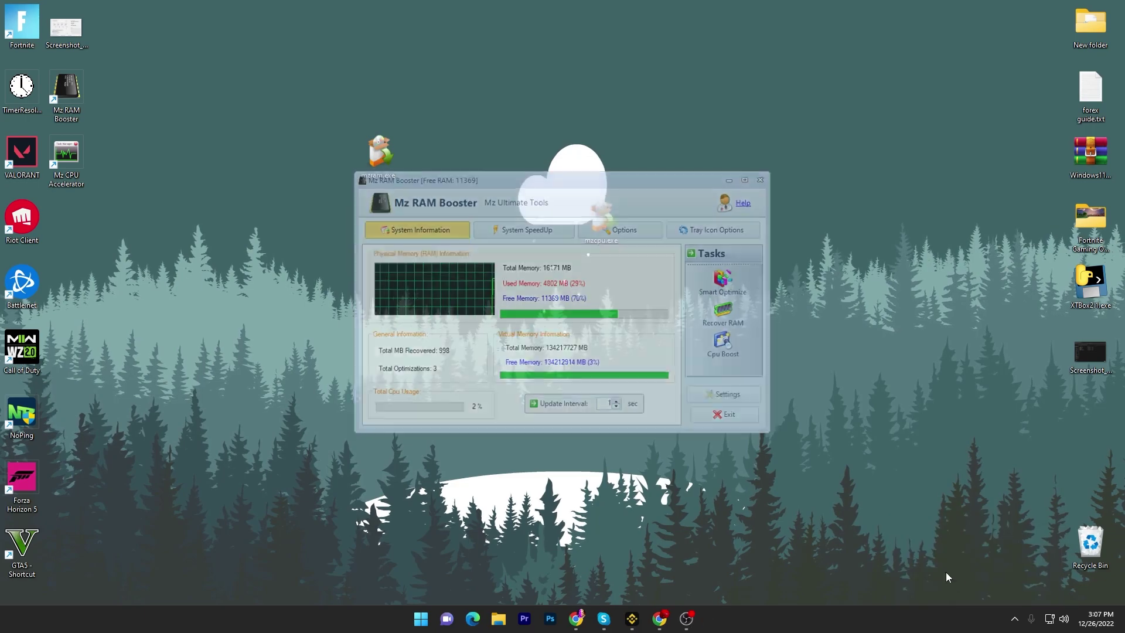
# Run Mz RAM Booster as administrator and apply its Recommended Values in Options
pyautogui.rightClick(78, 91)
pyautogui.moveTo(112, 146)
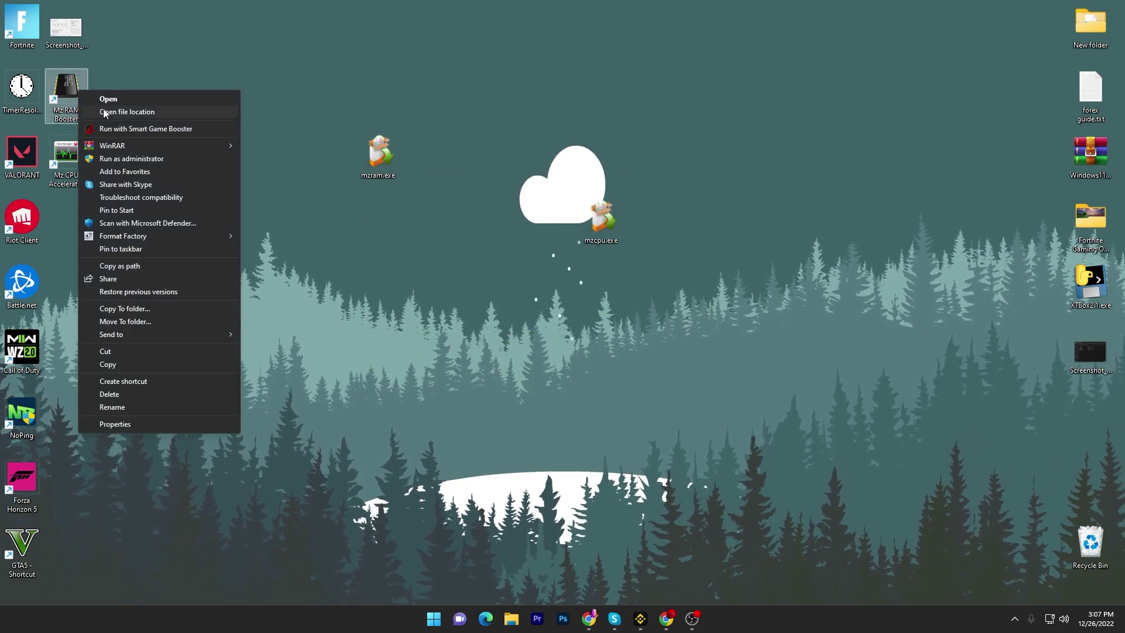
pyautogui.click(112, 158)
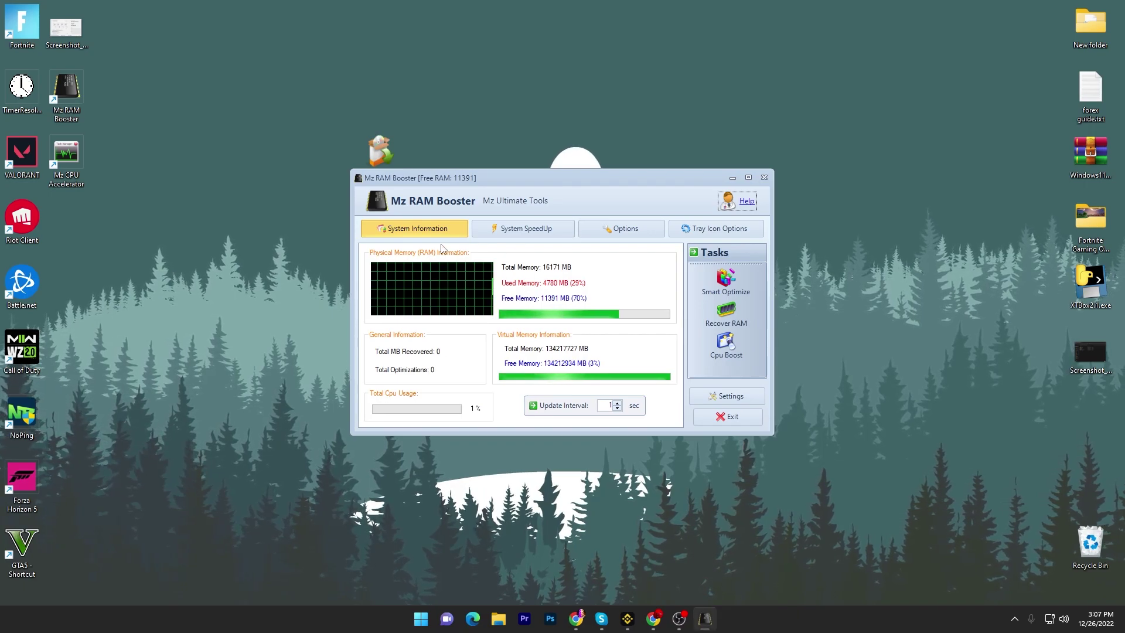
pyautogui.click(631, 228)
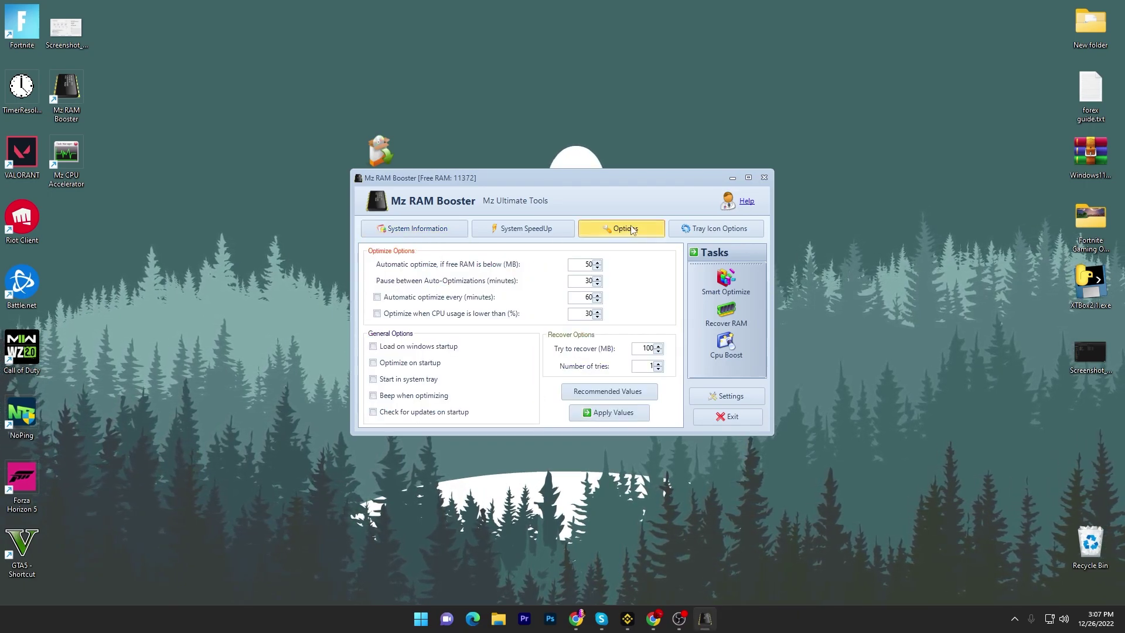
pyautogui.click(606, 393)
pyautogui.click(607, 414)
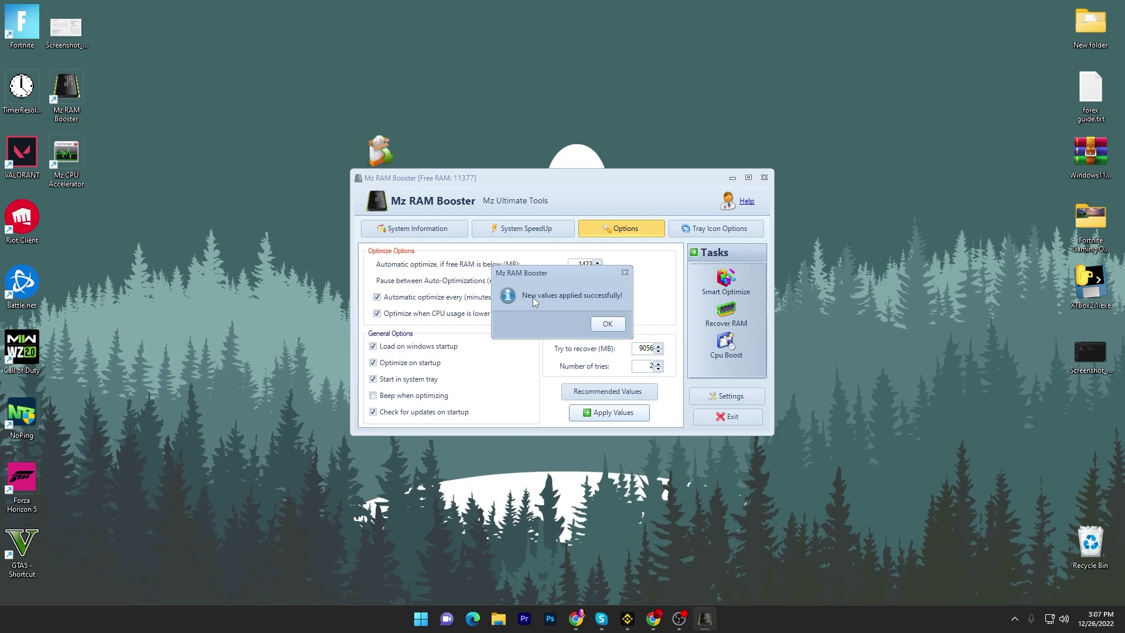
pyautogui.click(605, 324)
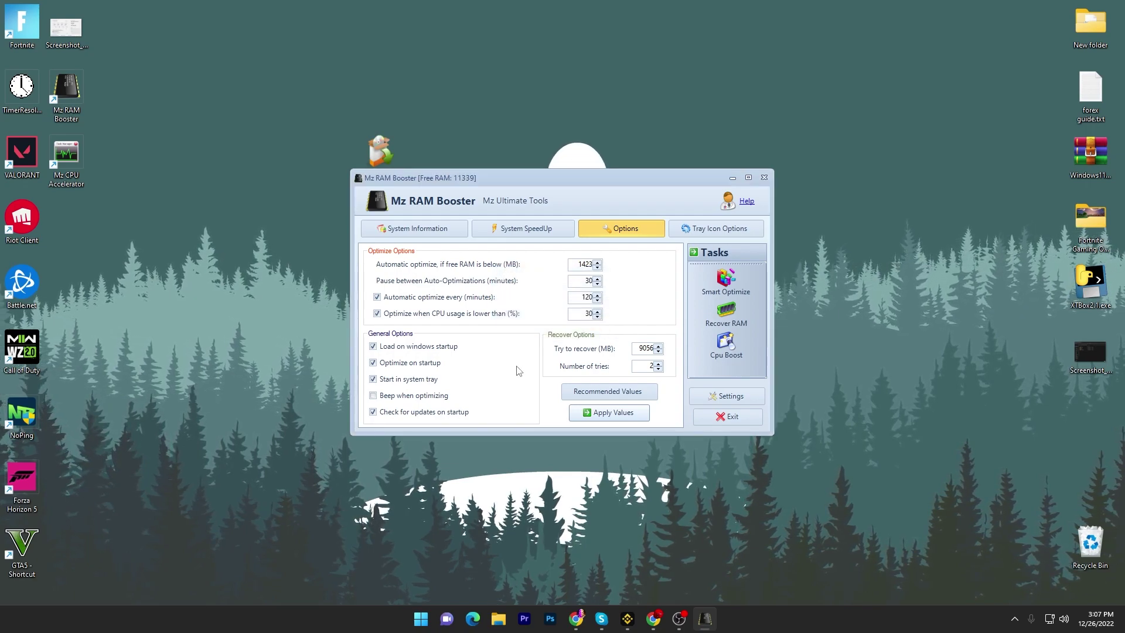
pyautogui.click(764, 178)
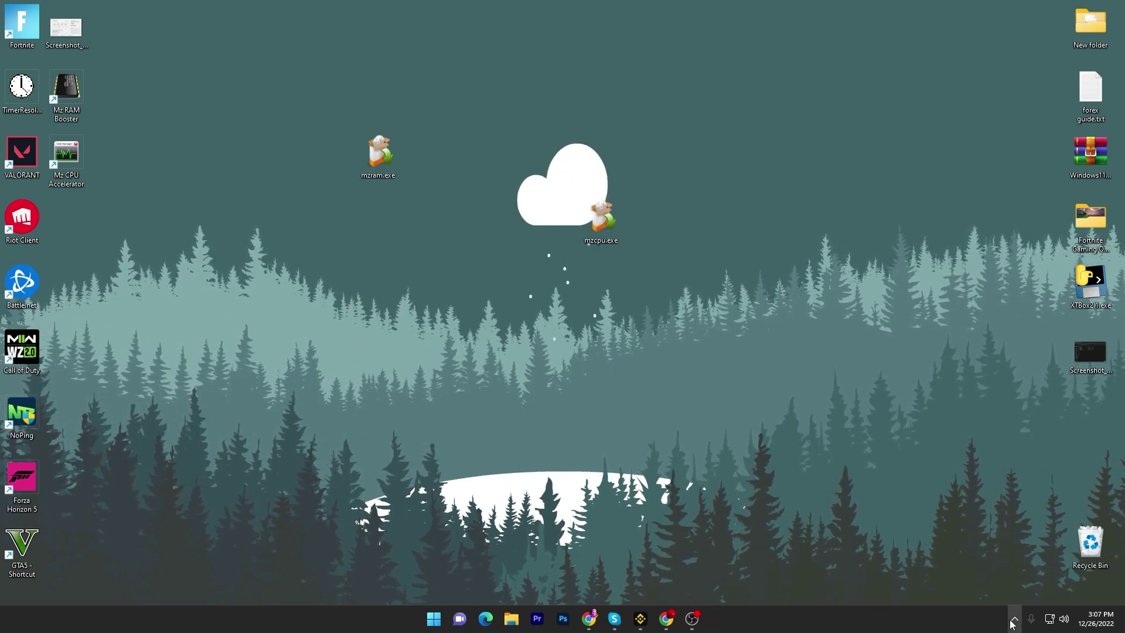